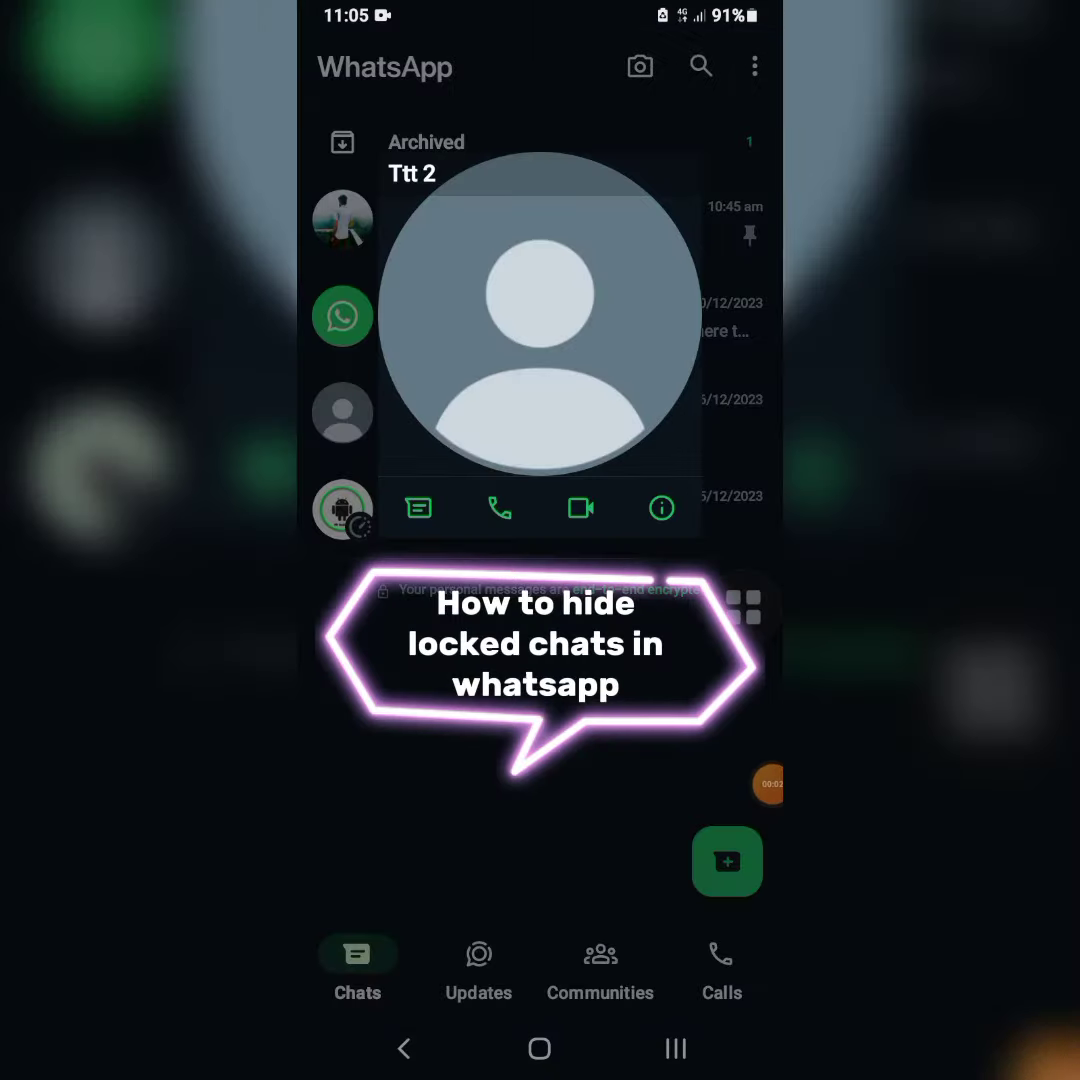
Step: Open Ttt 2's contact info to reach the Chat lock option
click(661, 508)
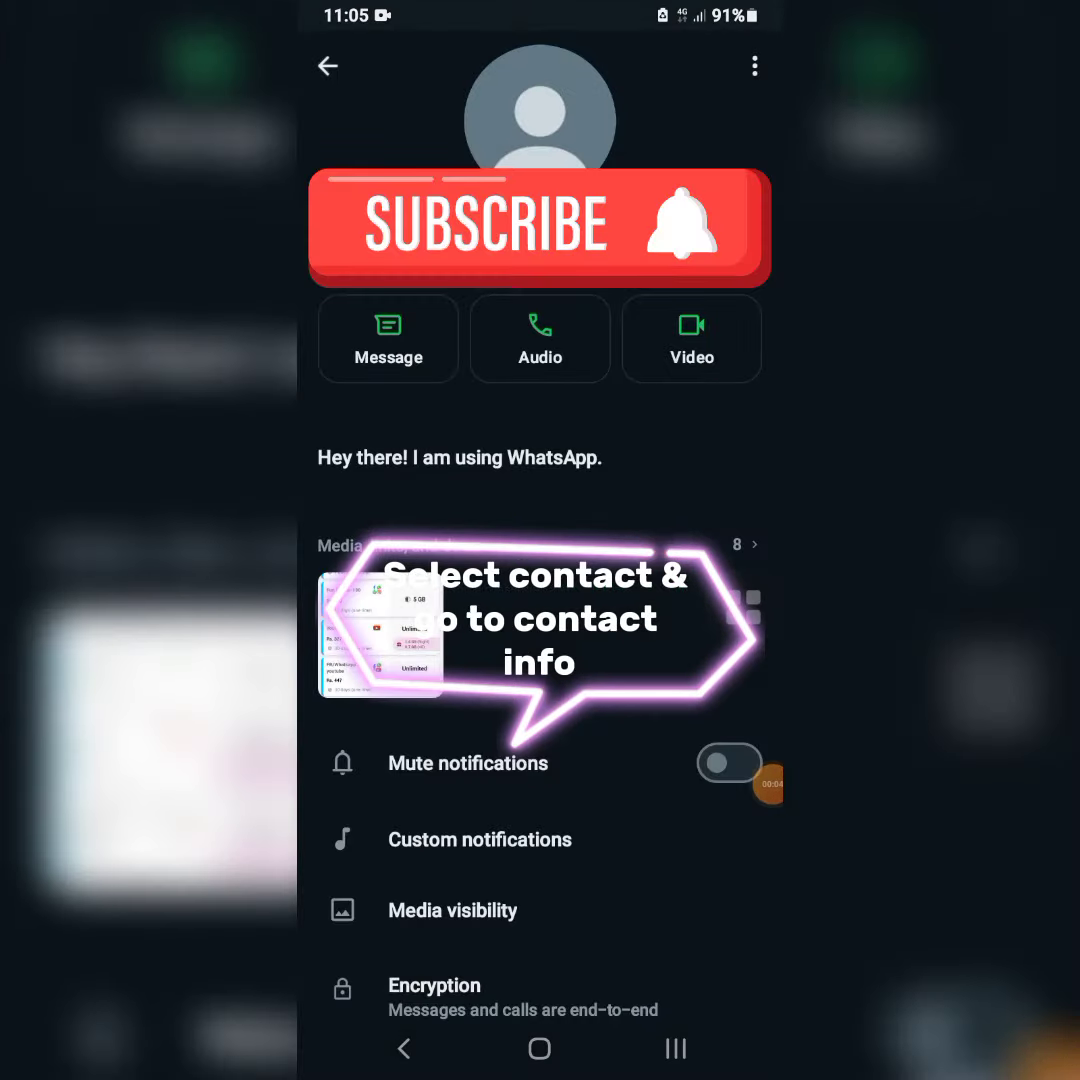
scroll(540, 600, down, 5)
scroll(540, 600, down, 4)
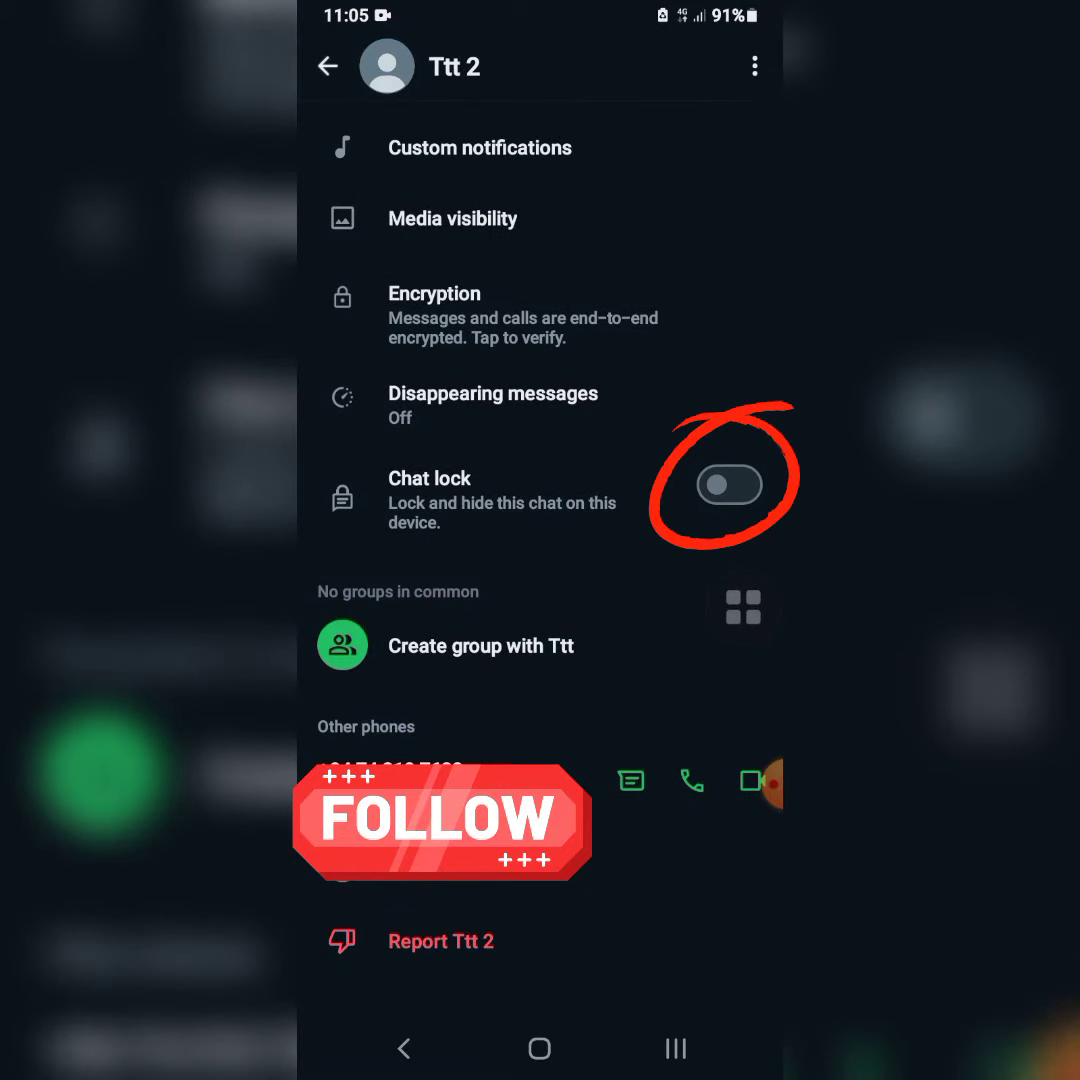
Step: Turn on chat lock for Ttt 2 and enable Hide locked chats
click(729, 485)
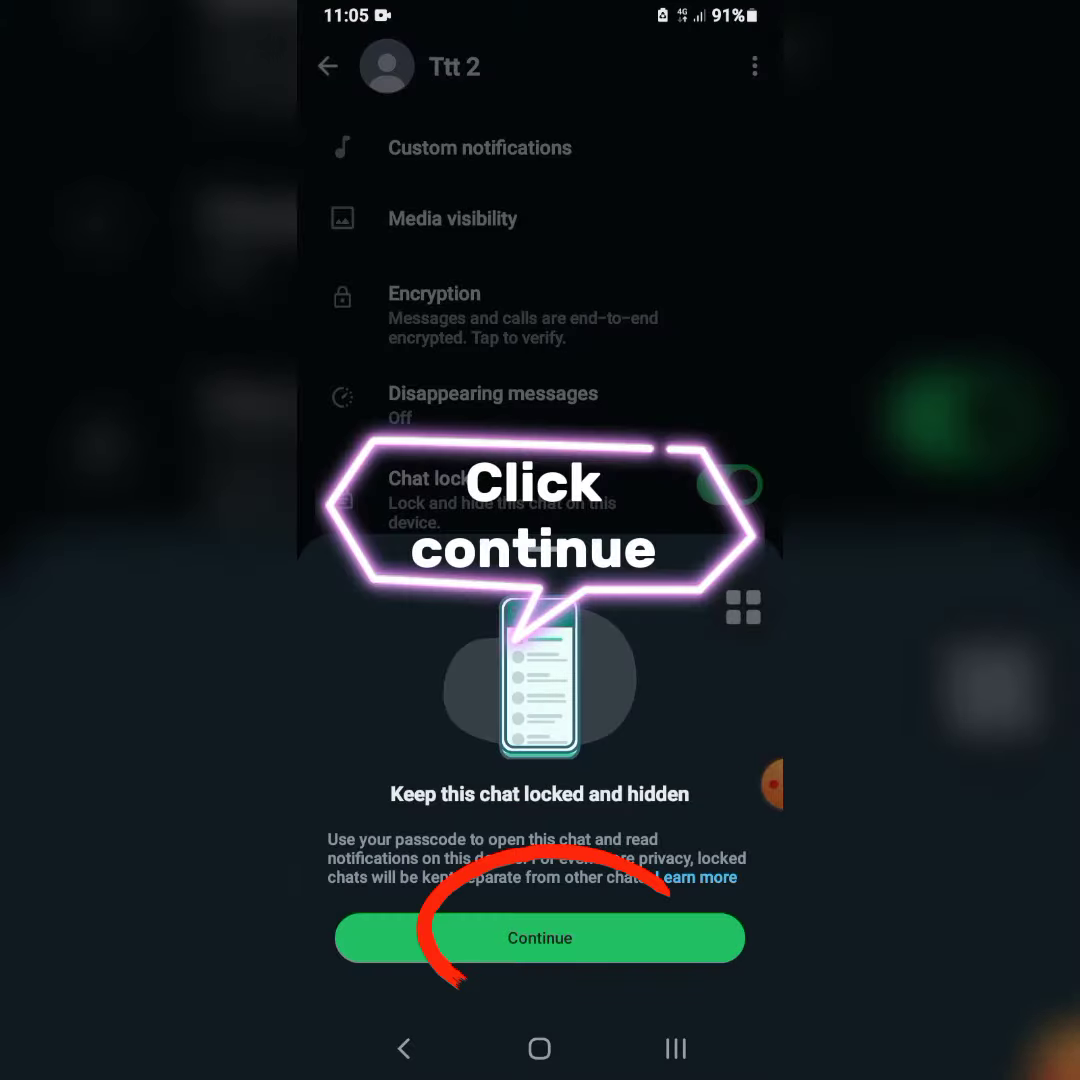
click(540, 938)
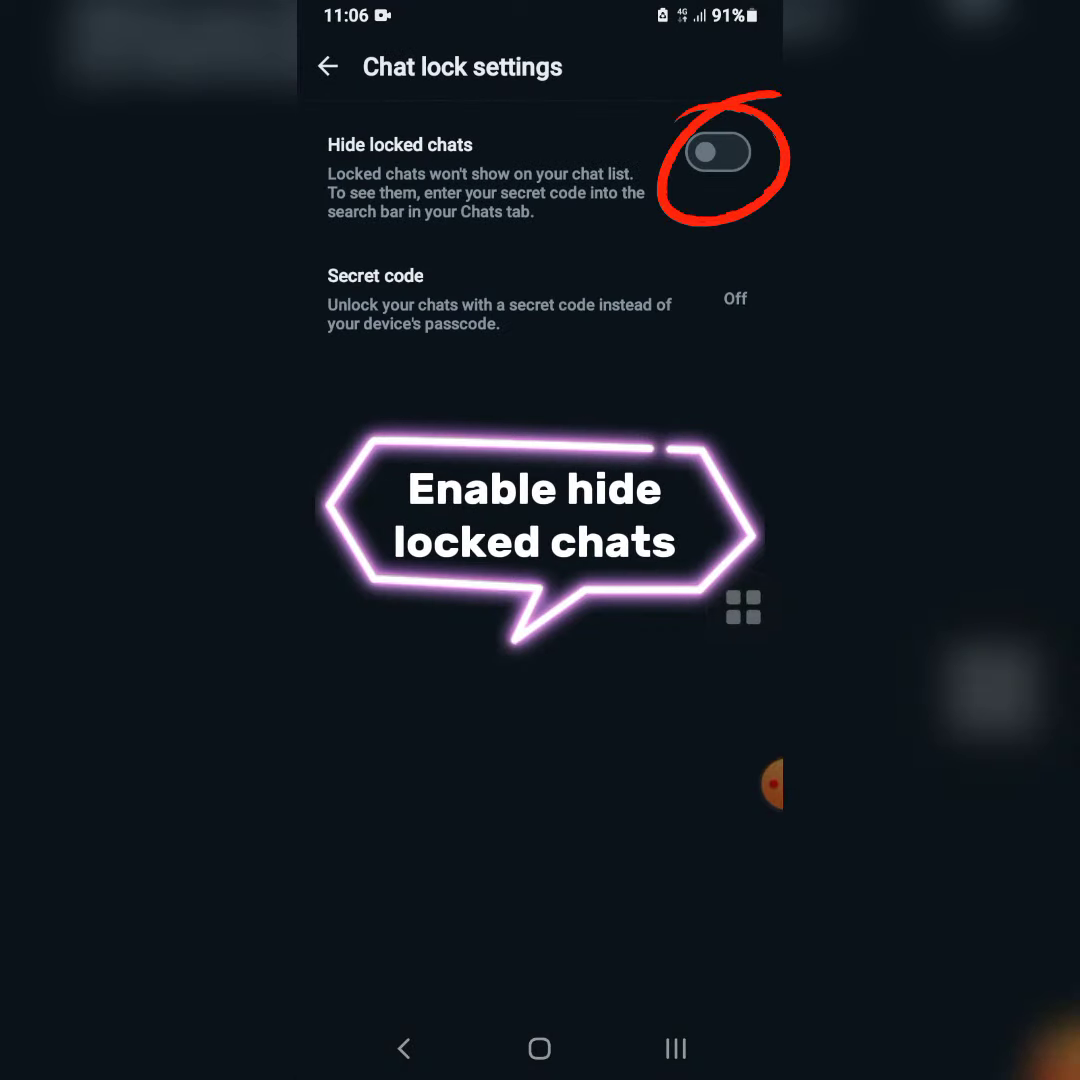
click(718, 152)
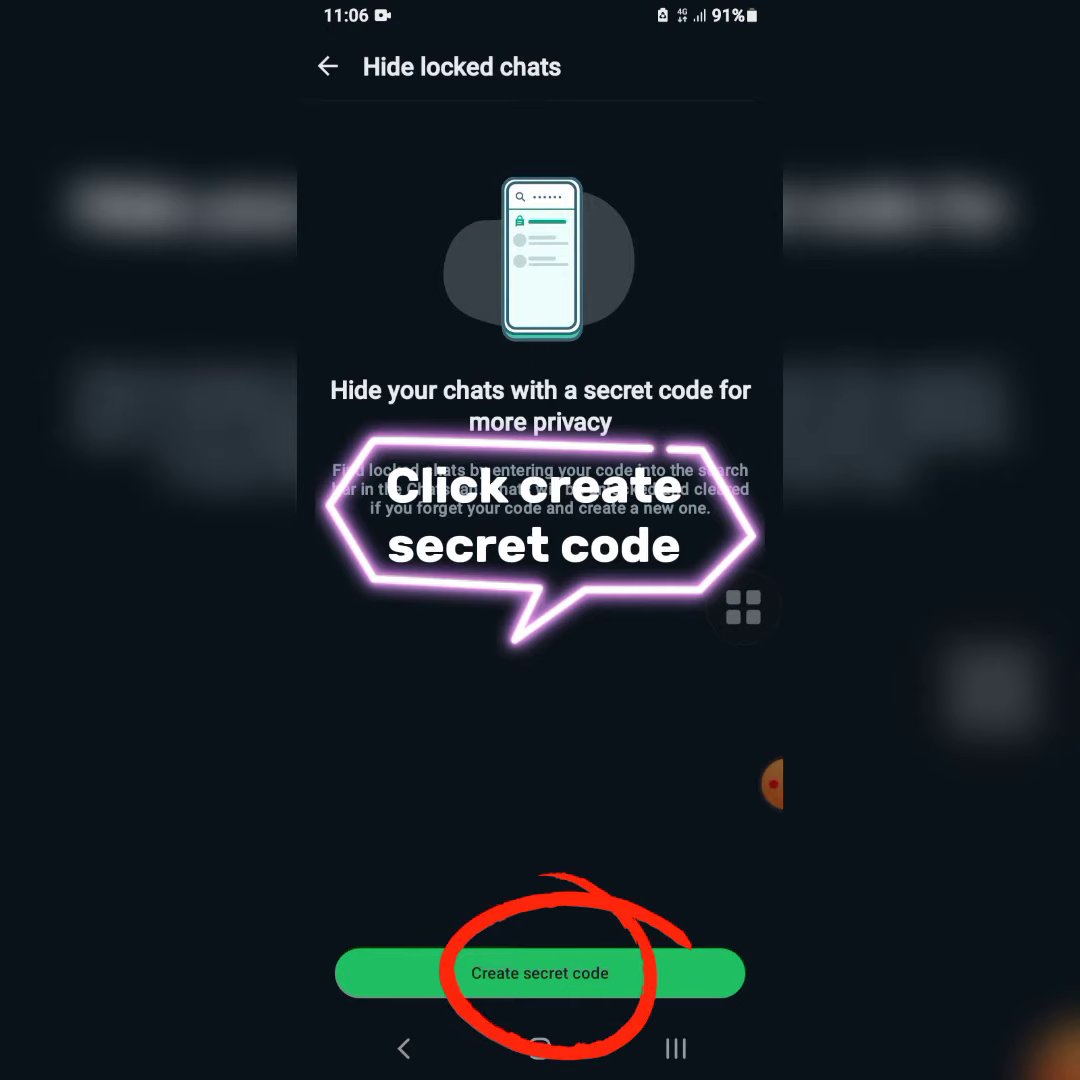
Step: Create and confirm secret code 1111, then return to the main chat list
click(540, 972)
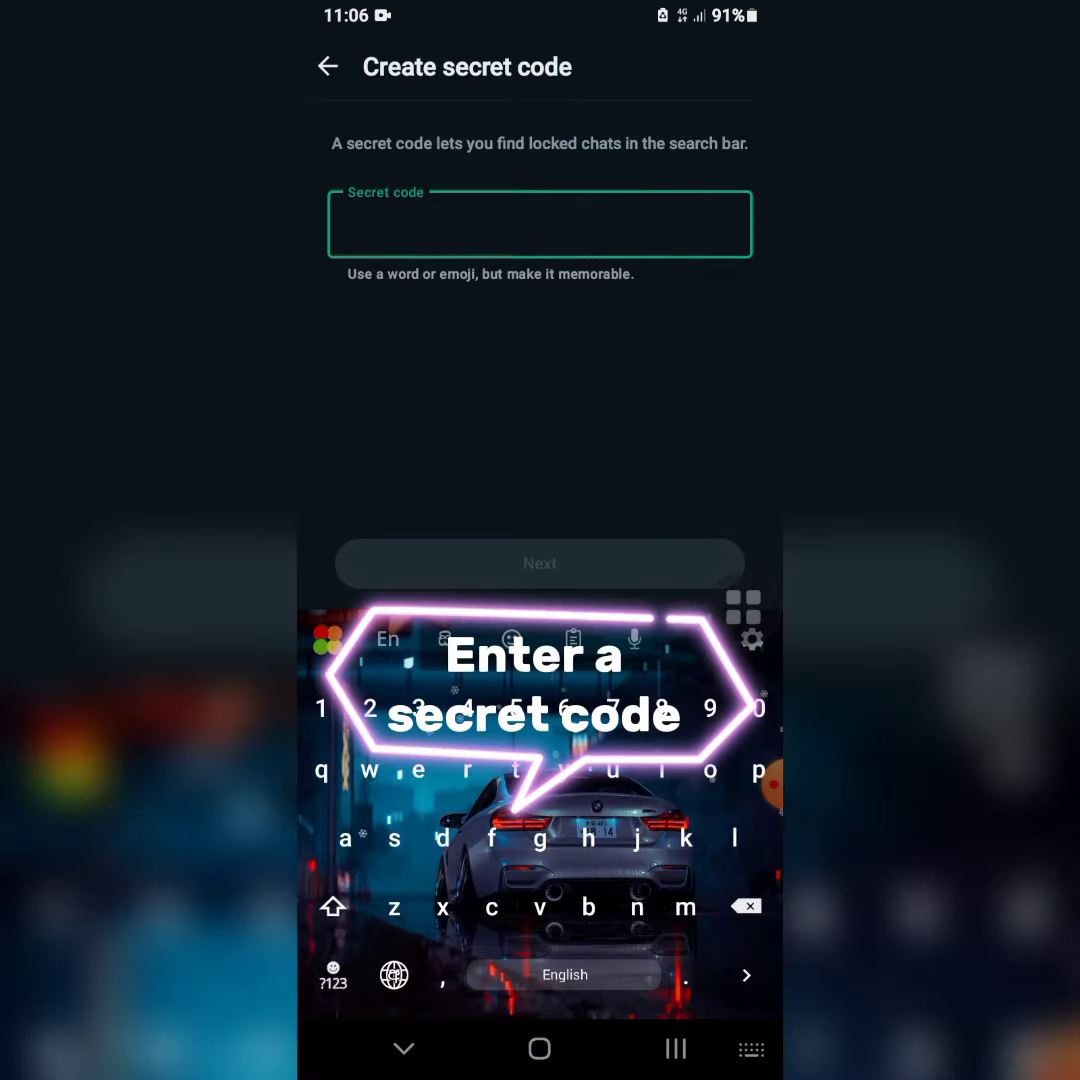
text(1111)
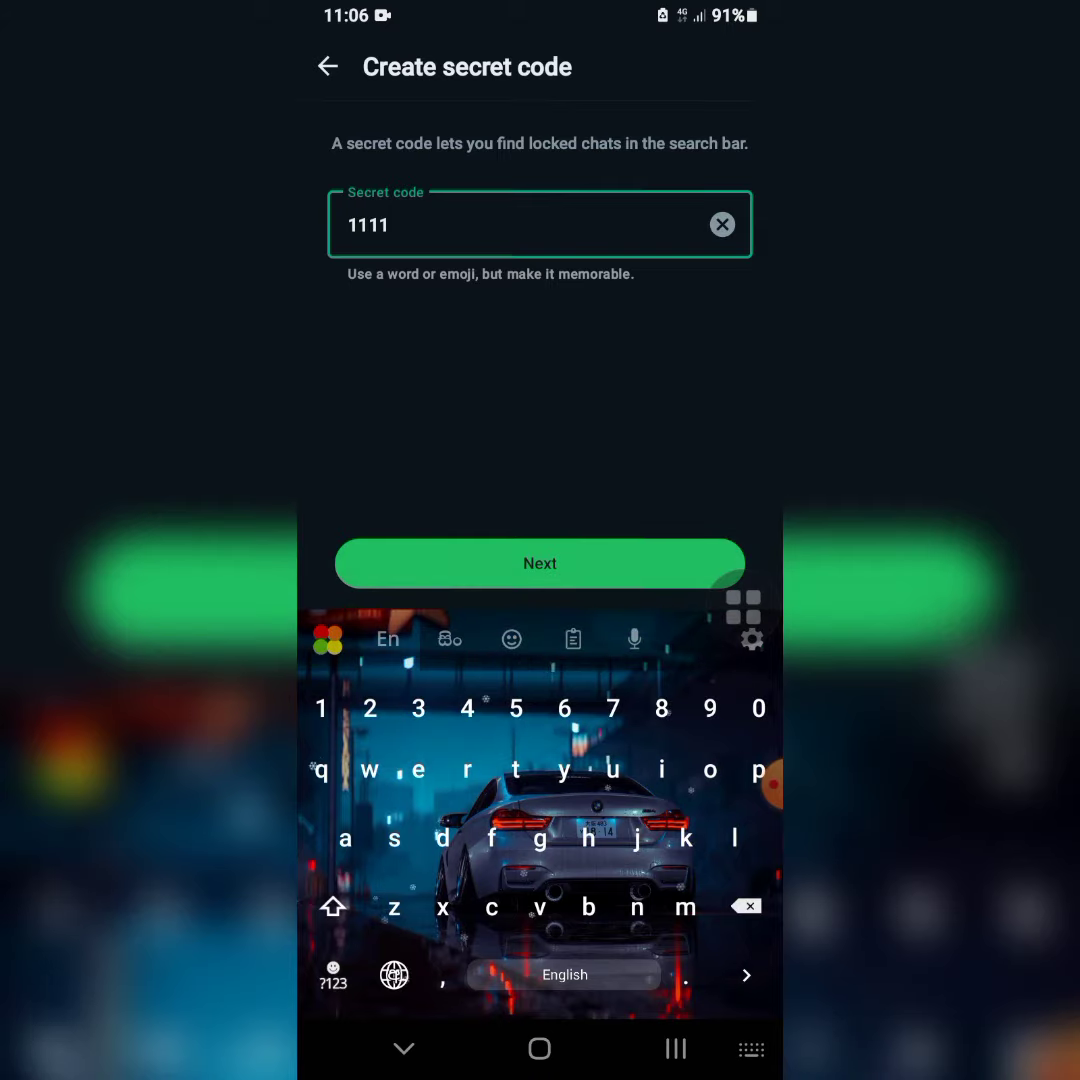
click(540, 563)
text(1)
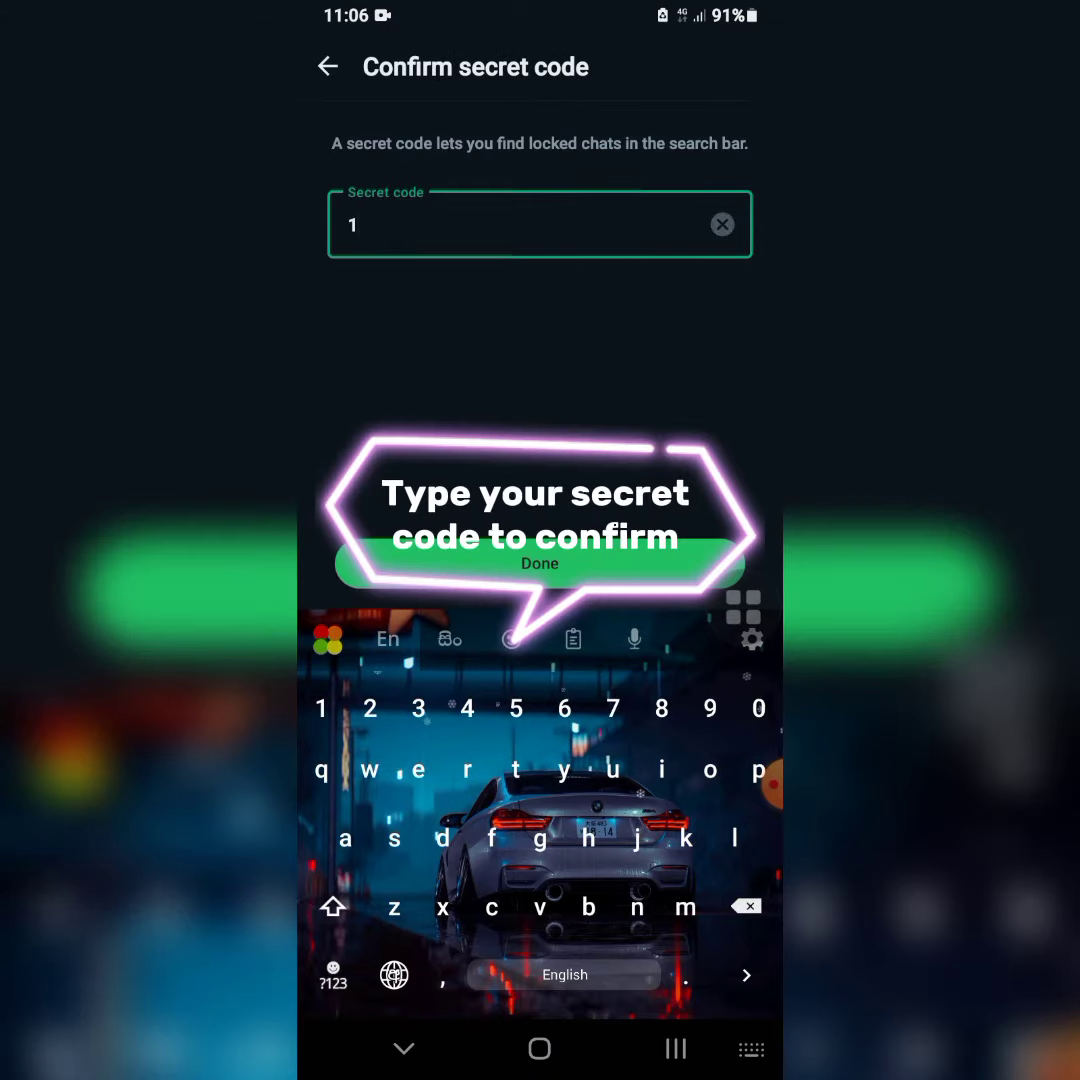
text(111)
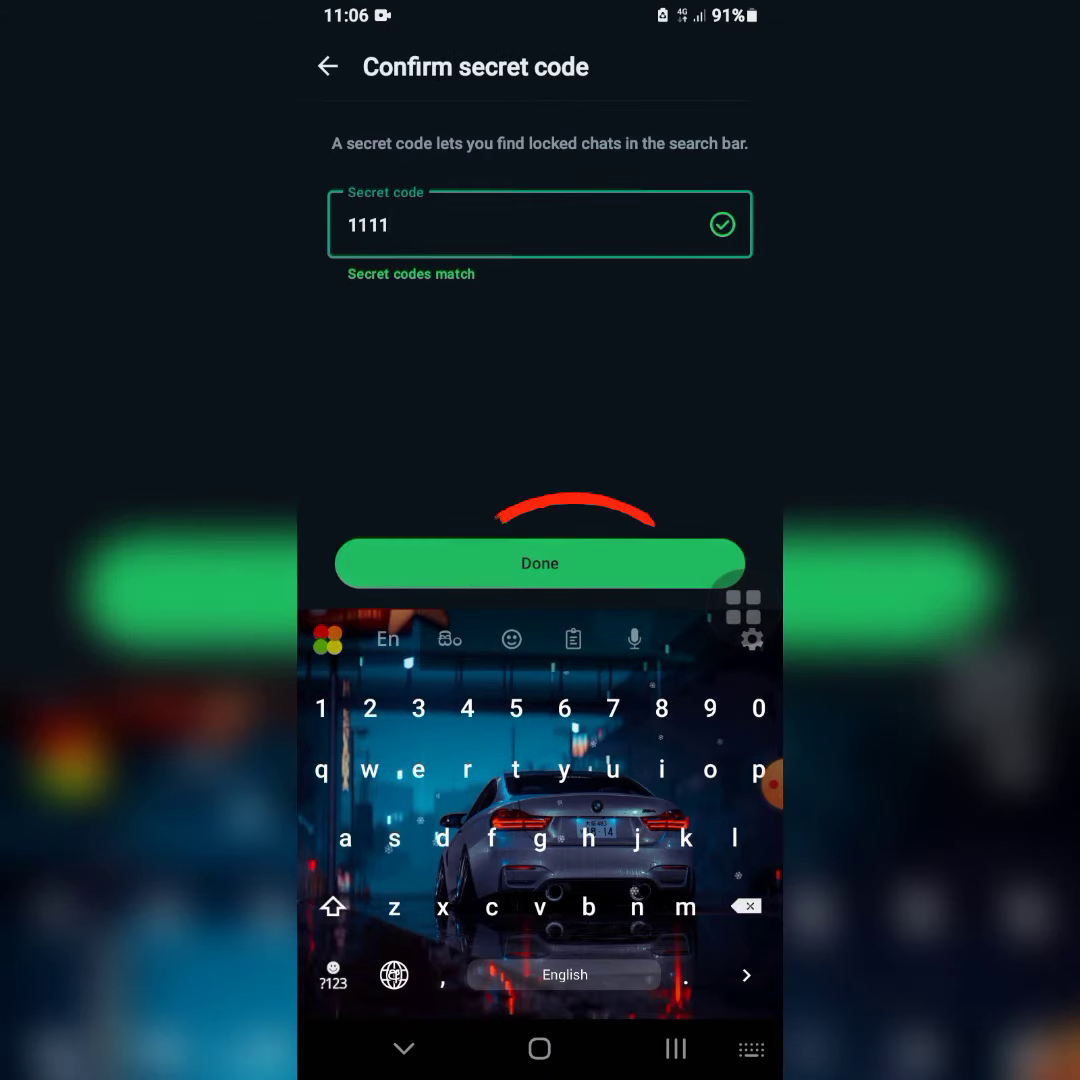
click(540, 563)
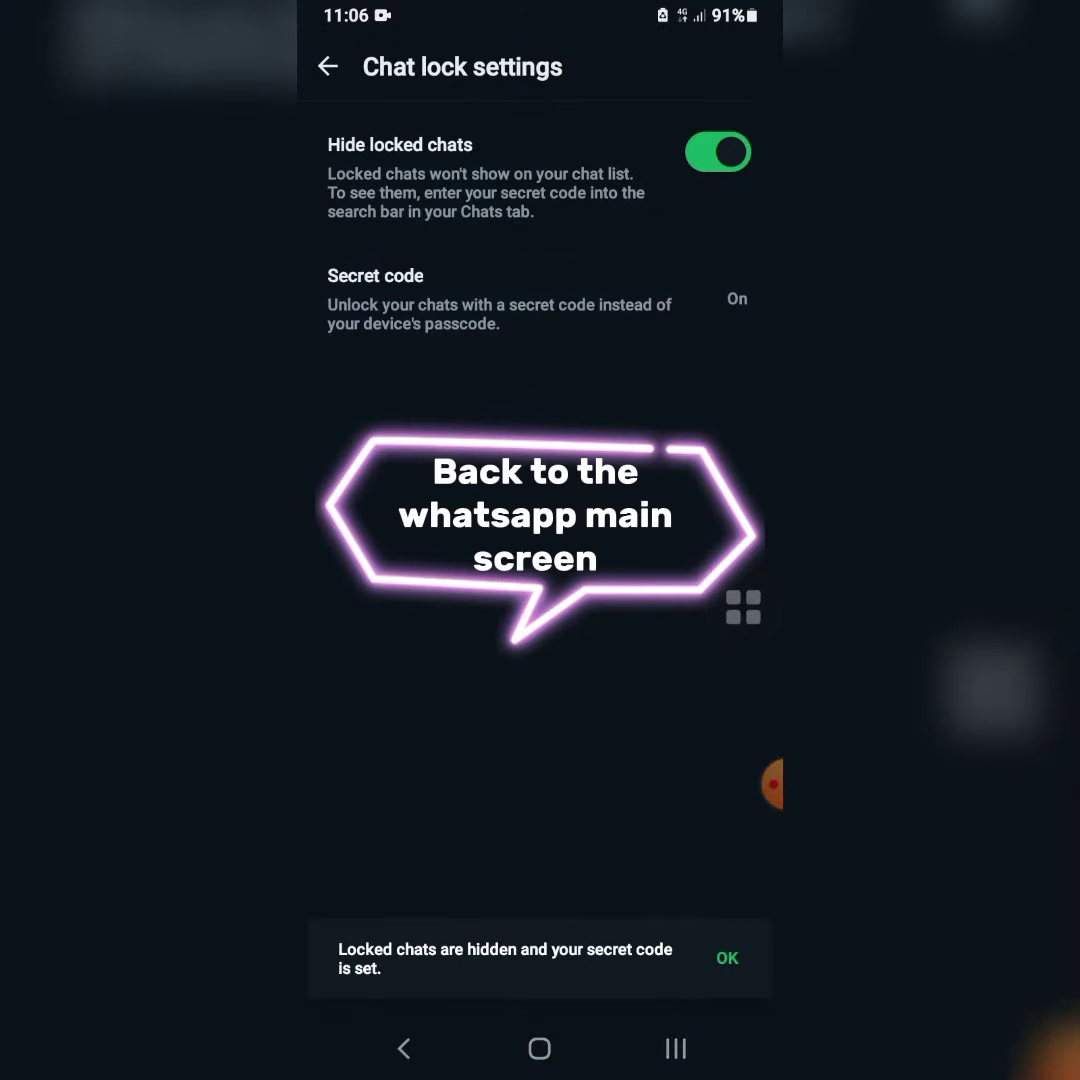
click(328, 66)
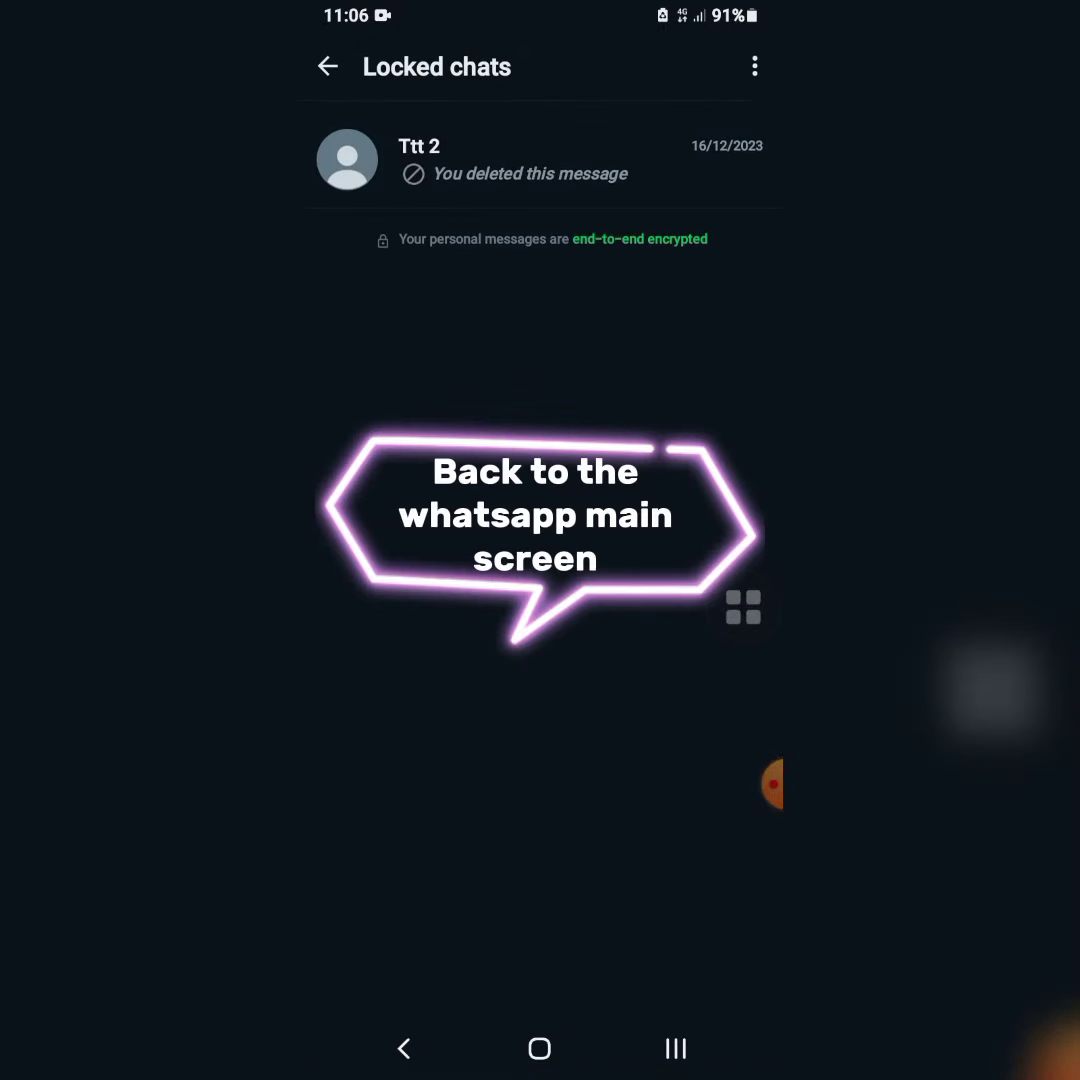
click(328, 66)
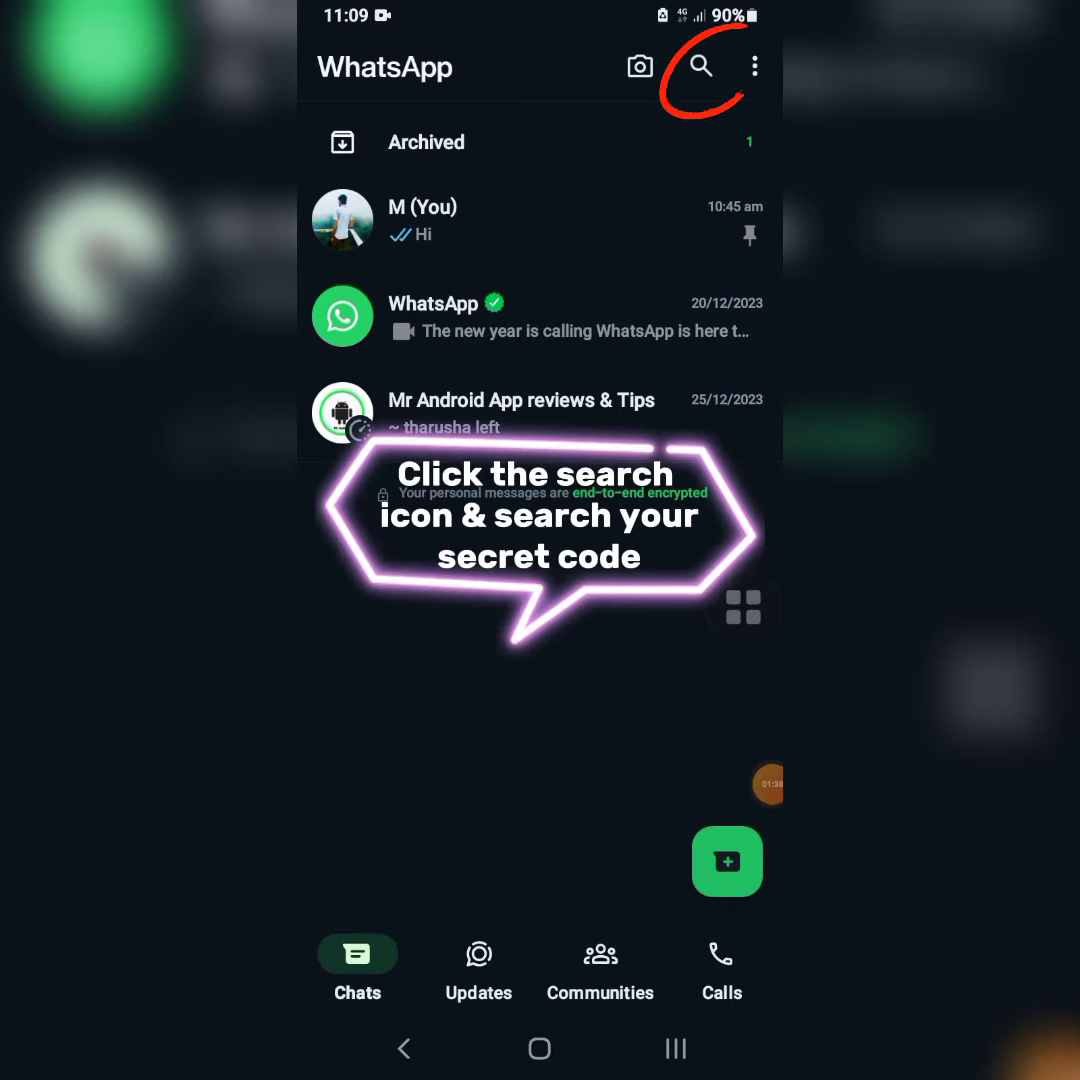
click(701, 66)
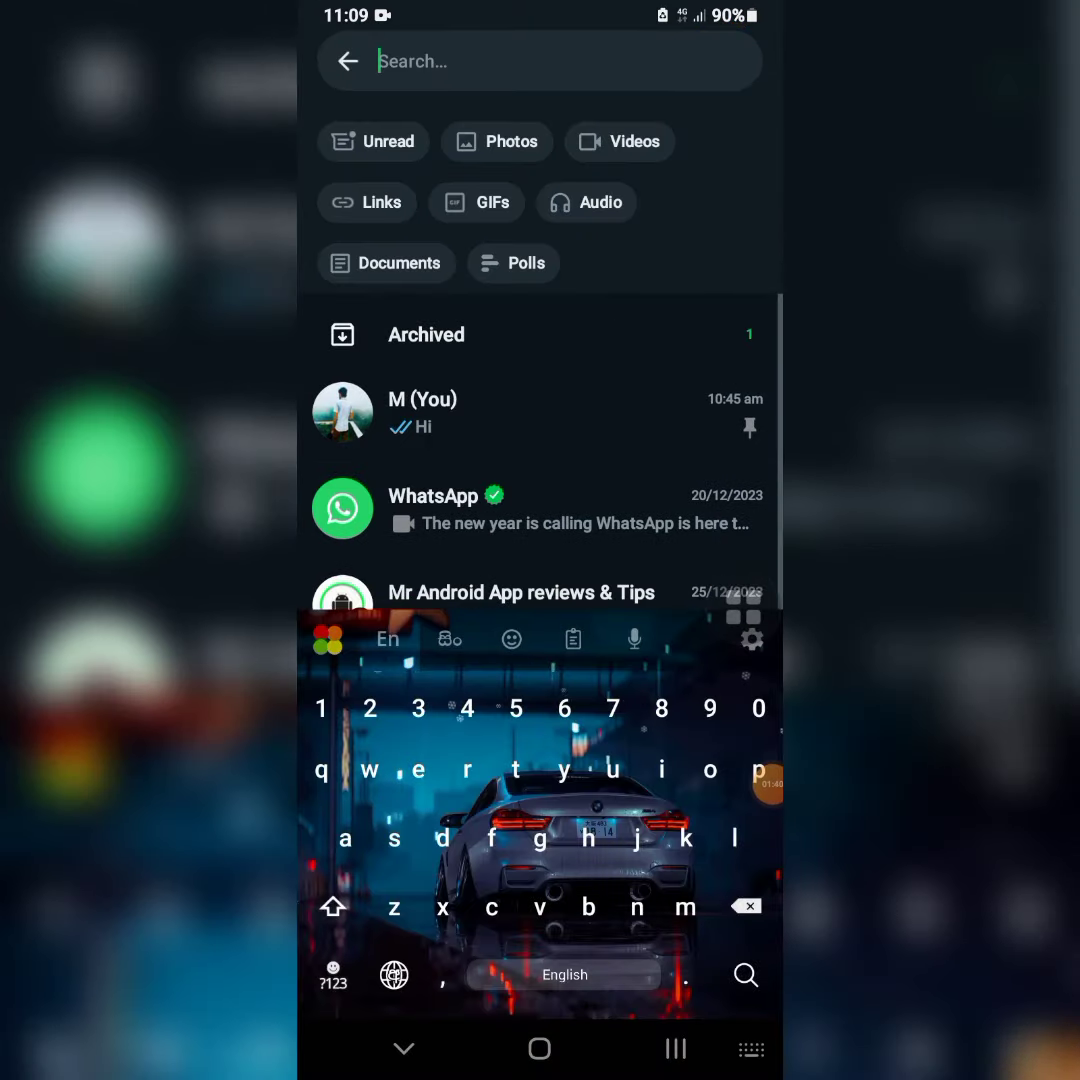
text(1111)
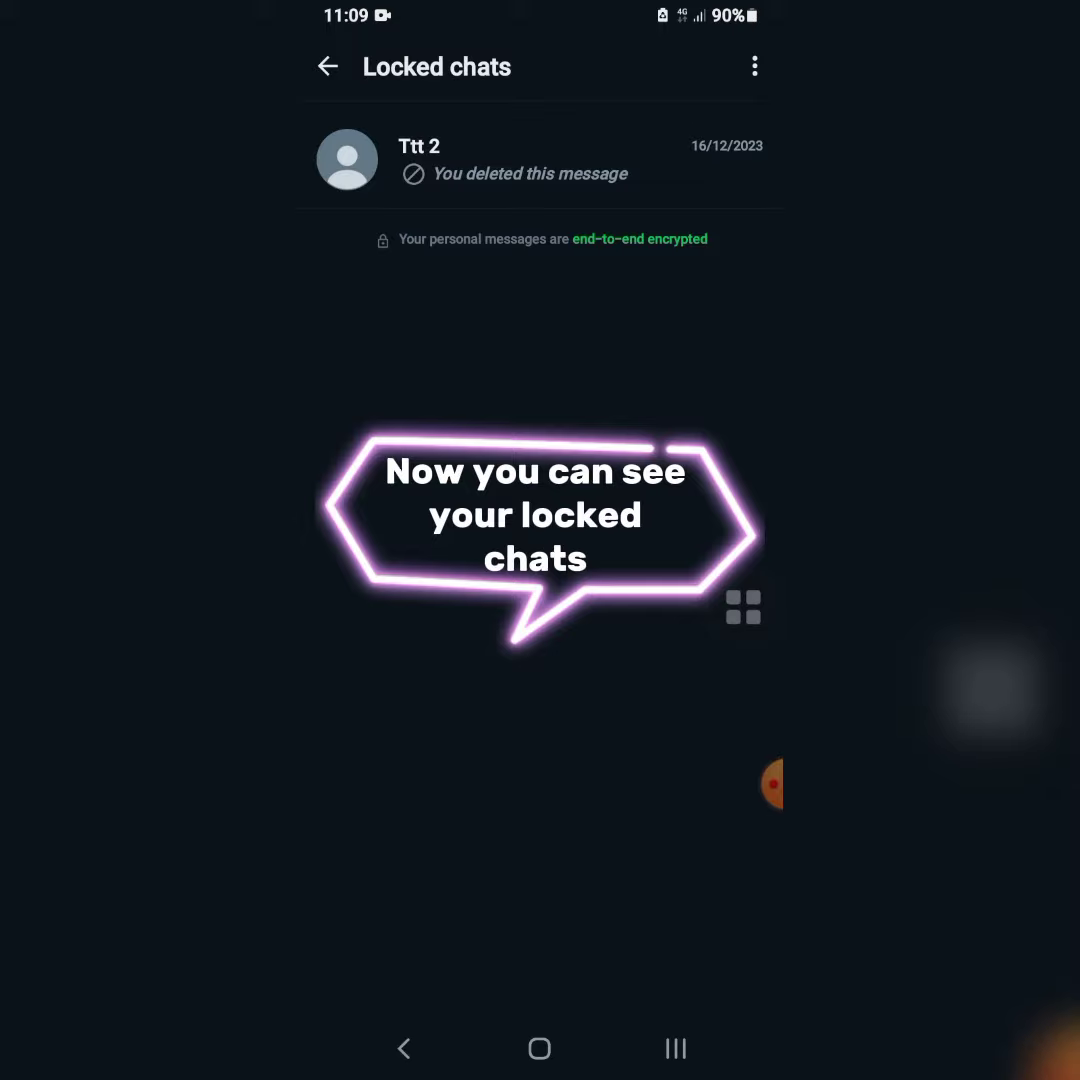
Step: Open the Locked chats entry revealed by the secret code search to reach Ttt 2
click(540, 160)
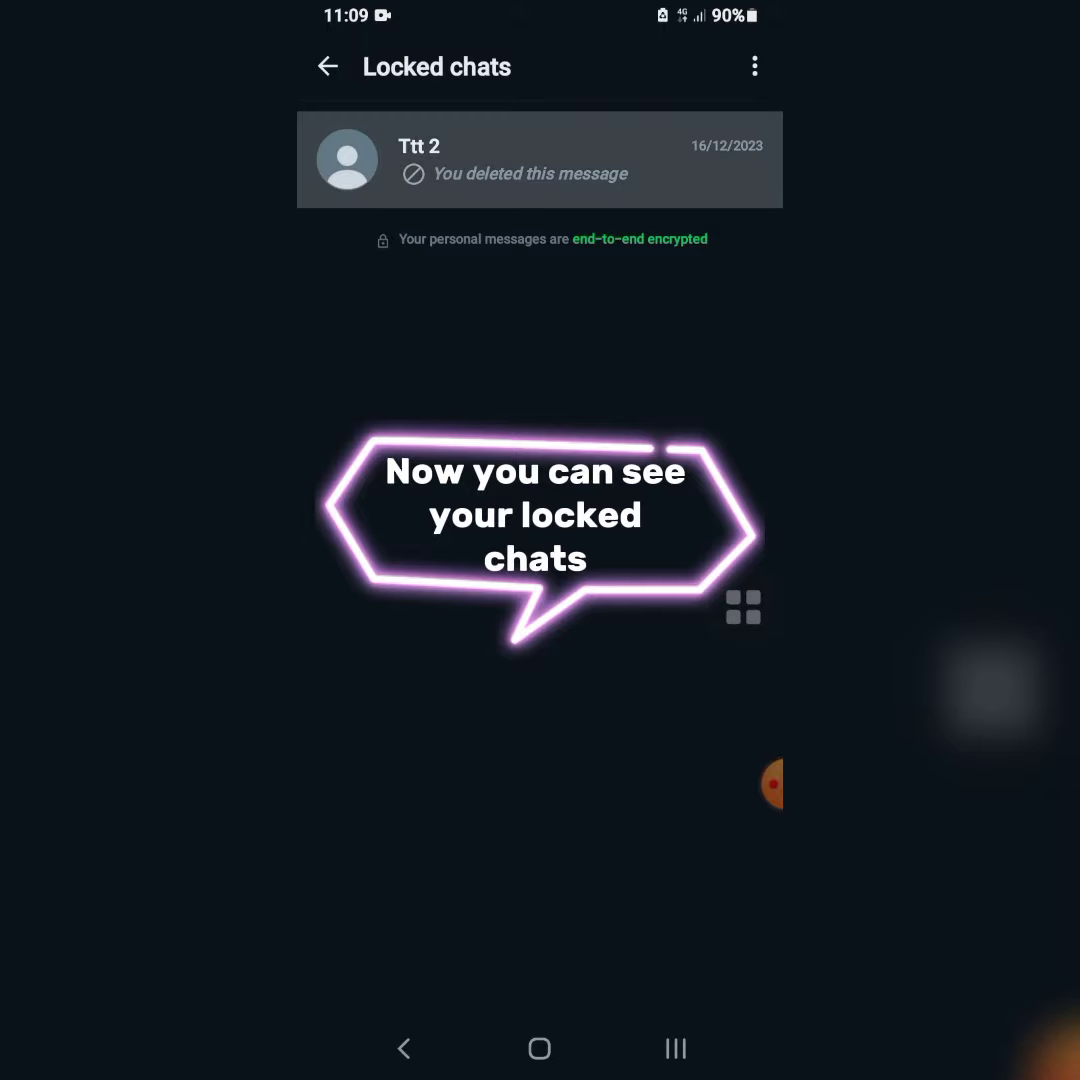